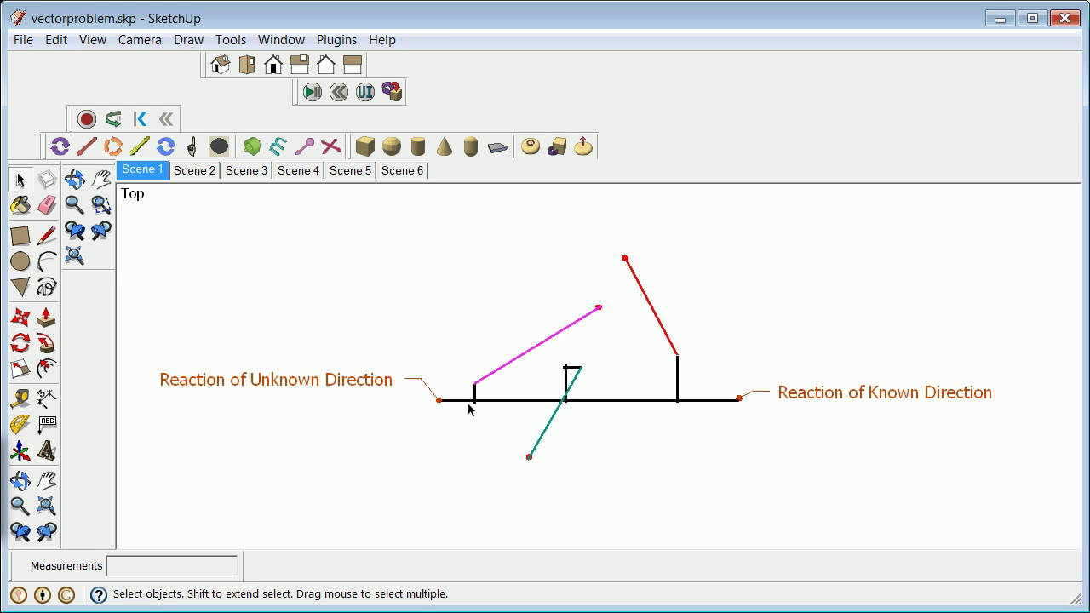
# - Review the model style's edge colour, watermark and modeling display settings, including Color by Layer, and leave the Styles settings
pyautogui.click(272, 42)
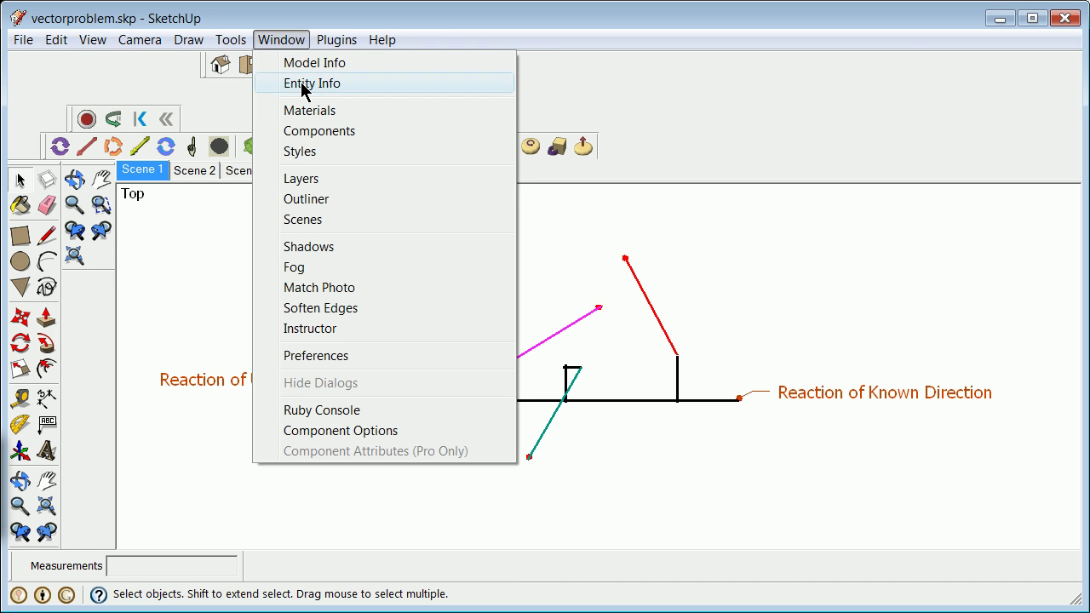
pyautogui.click(327, 151)
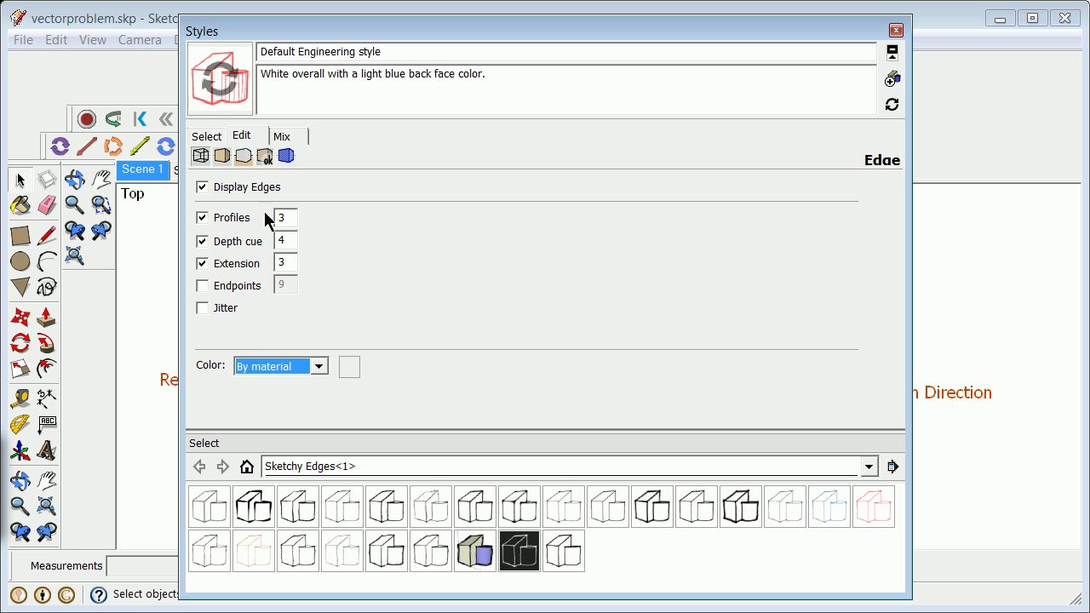
pyautogui.click(265, 157)
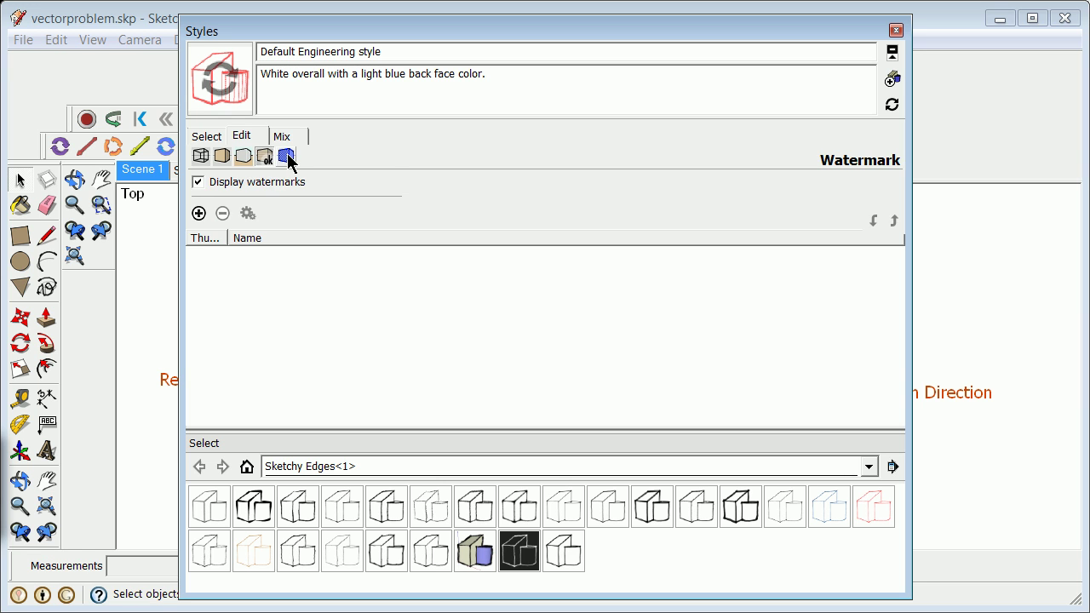
pyautogui.click(286, 156)
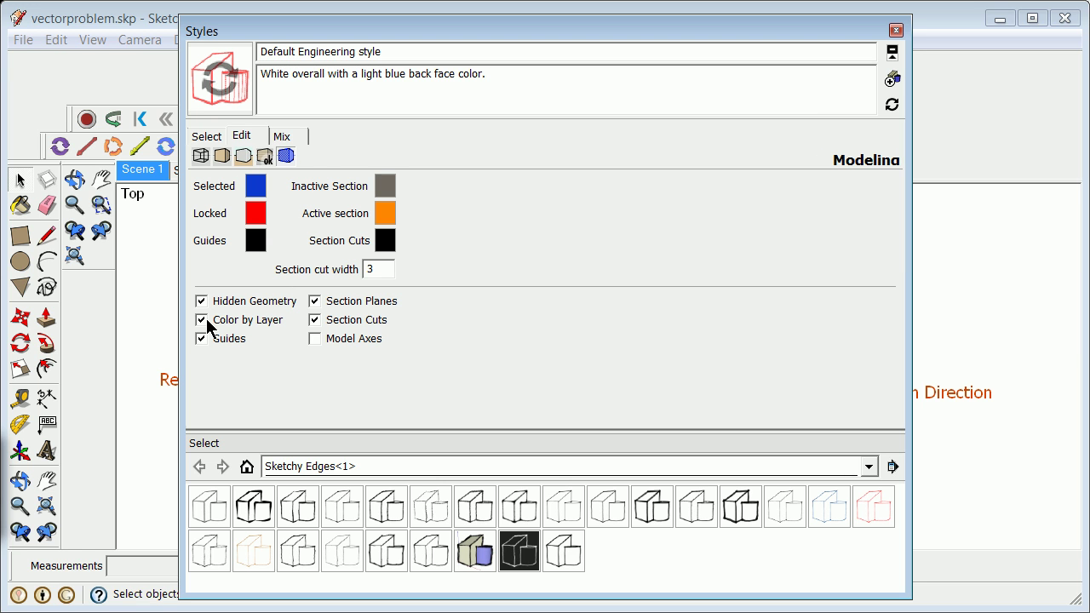
pyautogui.click(896, 29)
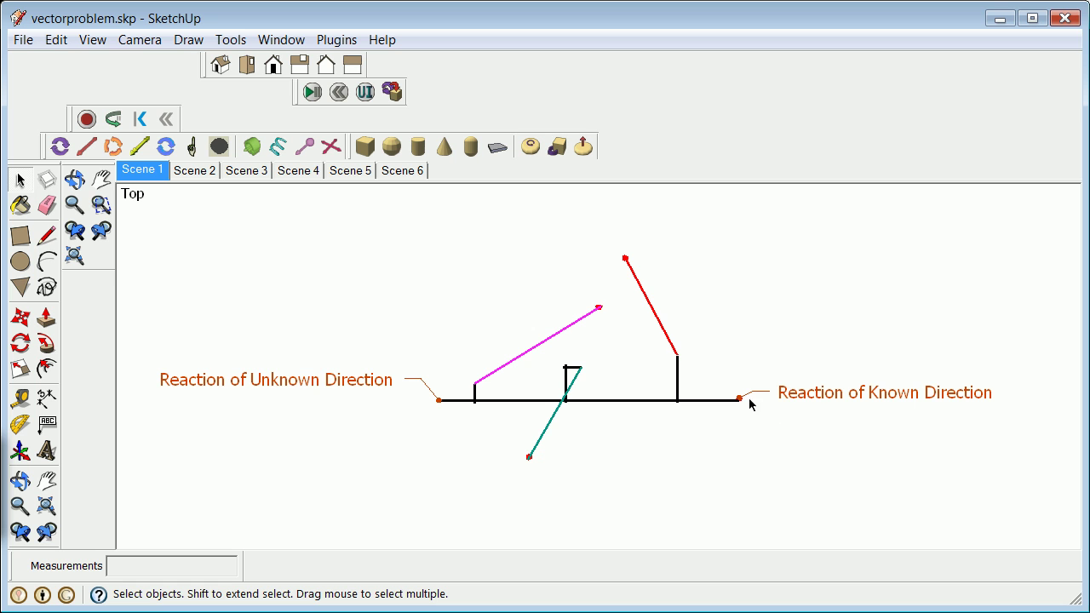
# - Examine the beam's reaction points, lines of action and magenta-teal force triangle from Scene 1 to Scene 4, comparing Scene 3 with Scene 4
pyautogui.scroll(4, 733, 399)
pyautogui.scroll(-2, 739, 403)
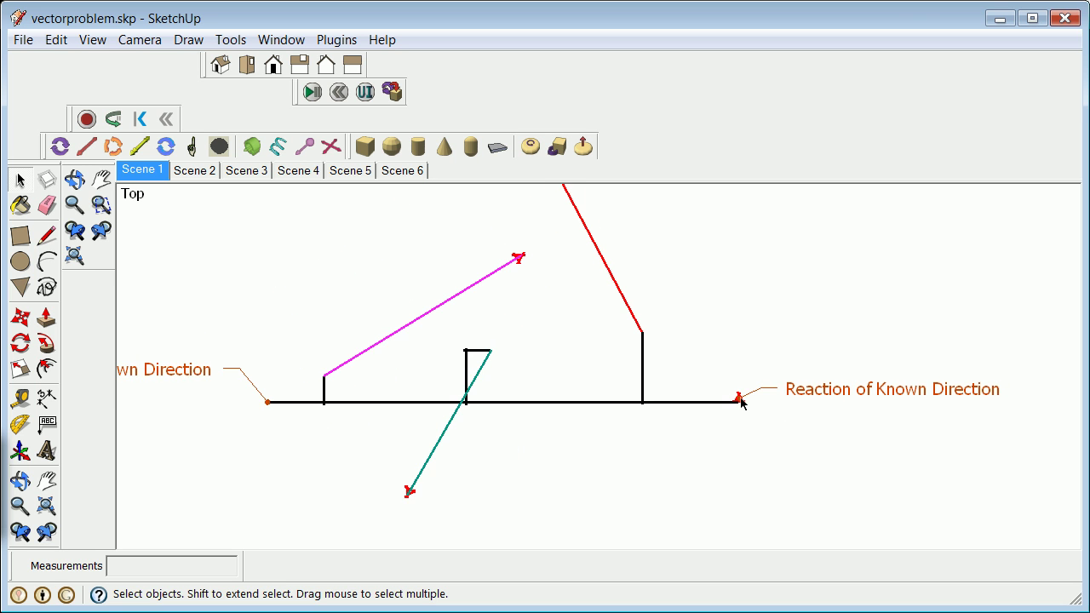
pyautogui.scroll(-2, 741, 402)
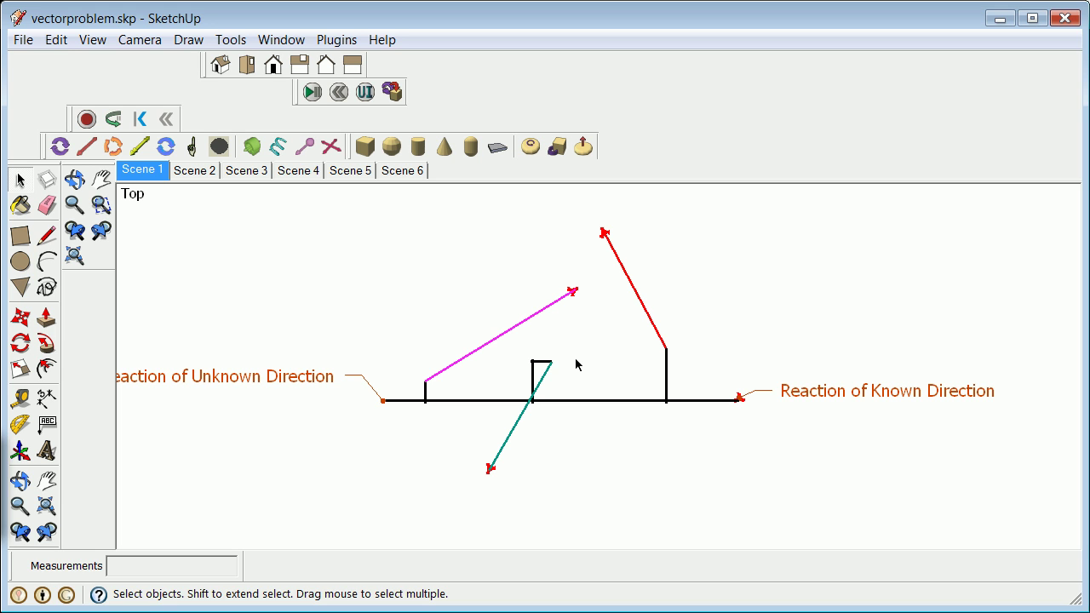
pyautogui.click(190, 172)
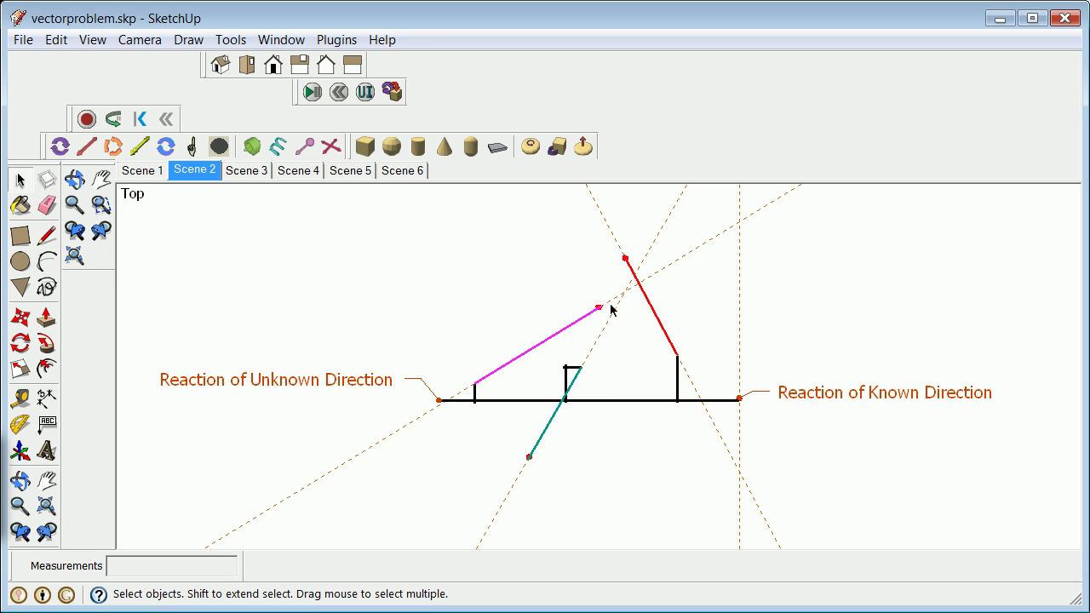
pyautogui.click(247, 170)
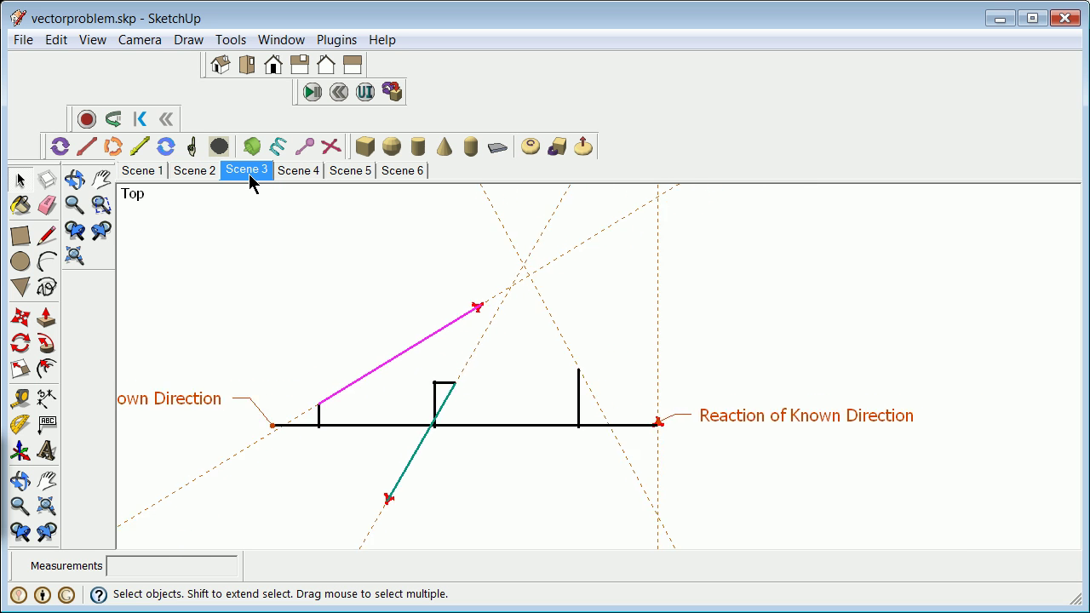
pyautogui.click(305, 177)
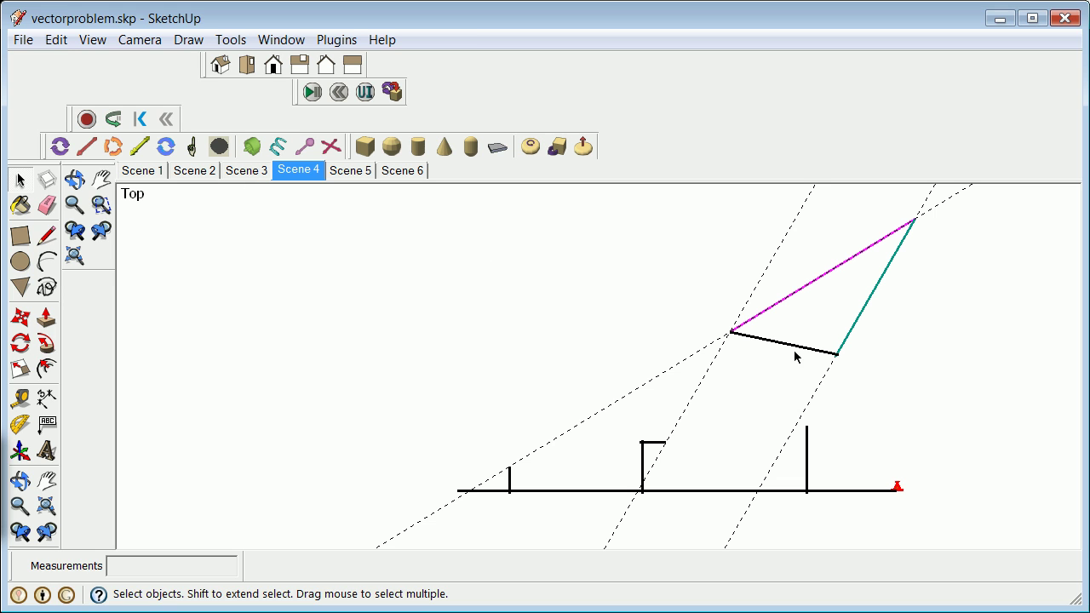
pyautogui.click(243, 174)
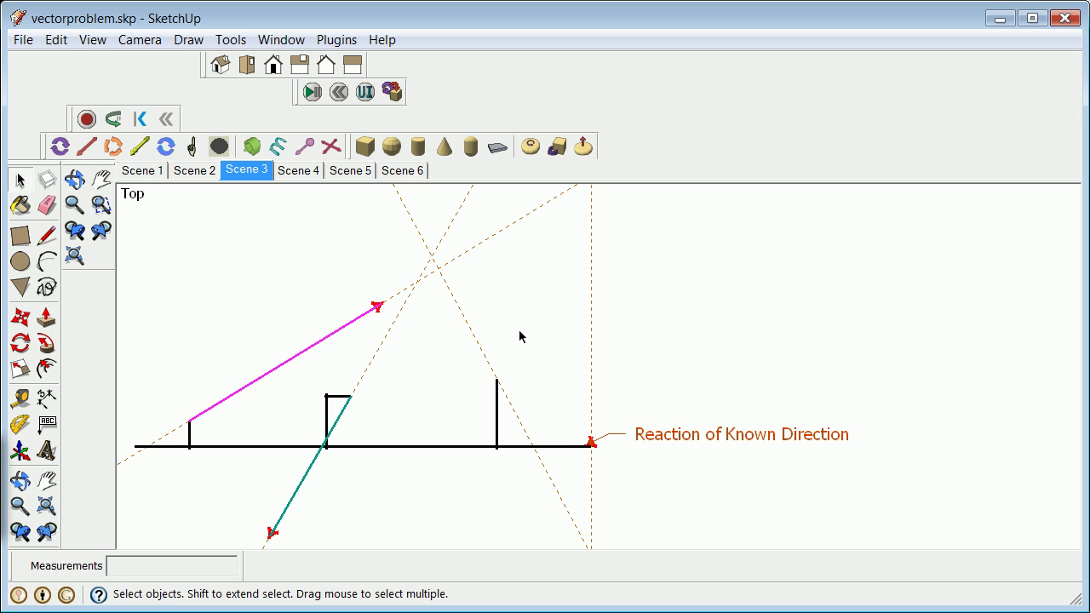
pyautogui.click(303, 172)
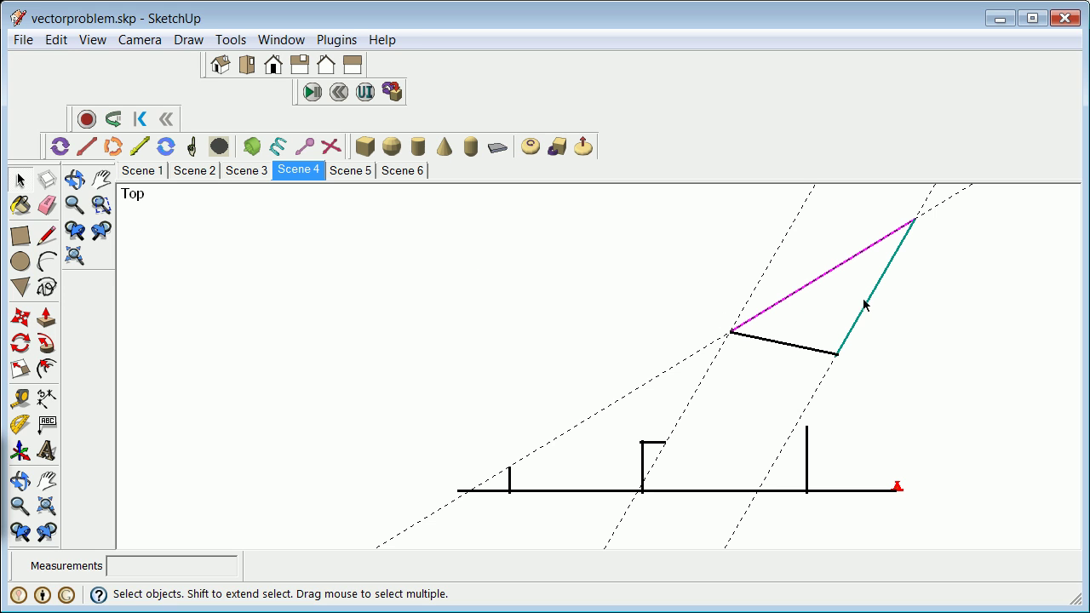
# - Compare the red force and black resultant in Scene 5 with their combined force triangle in Scene 6
pyautogui.click(360, 173)
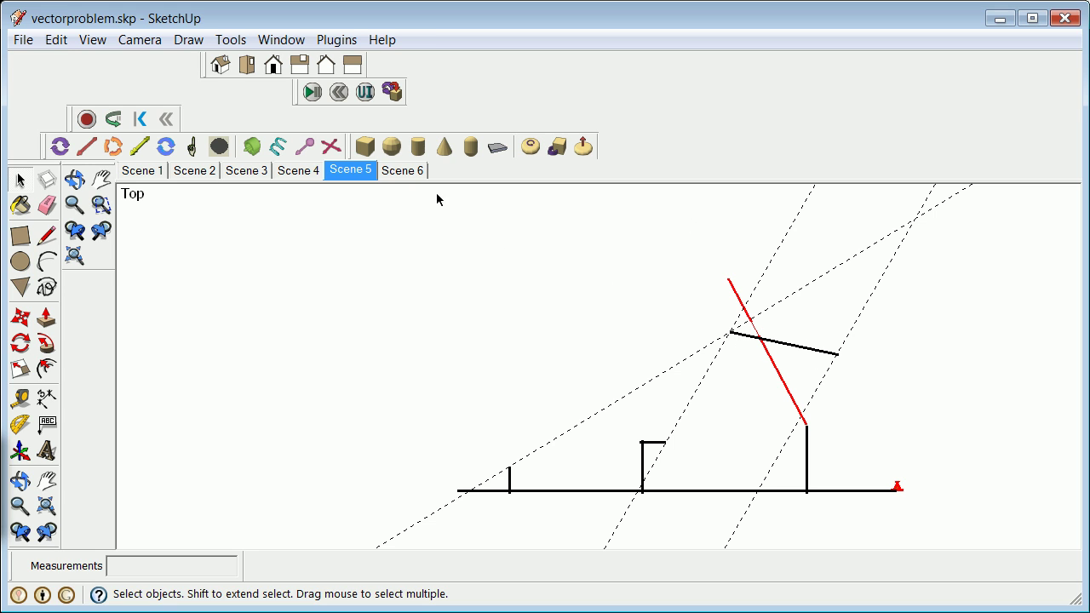
pyautogui.click(414, 173)
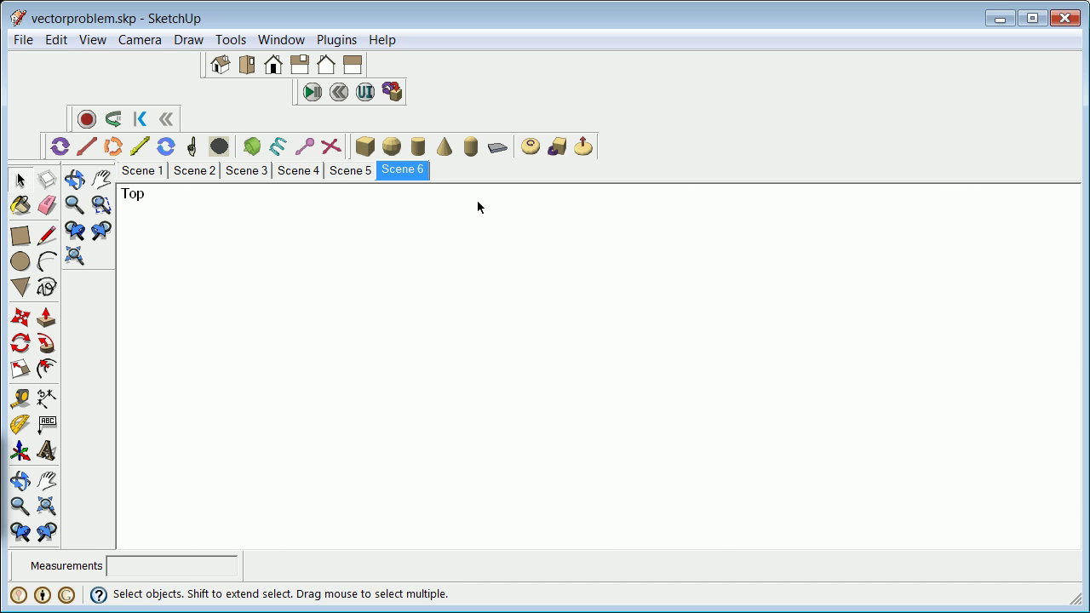
pyautogui.click(345, 172)
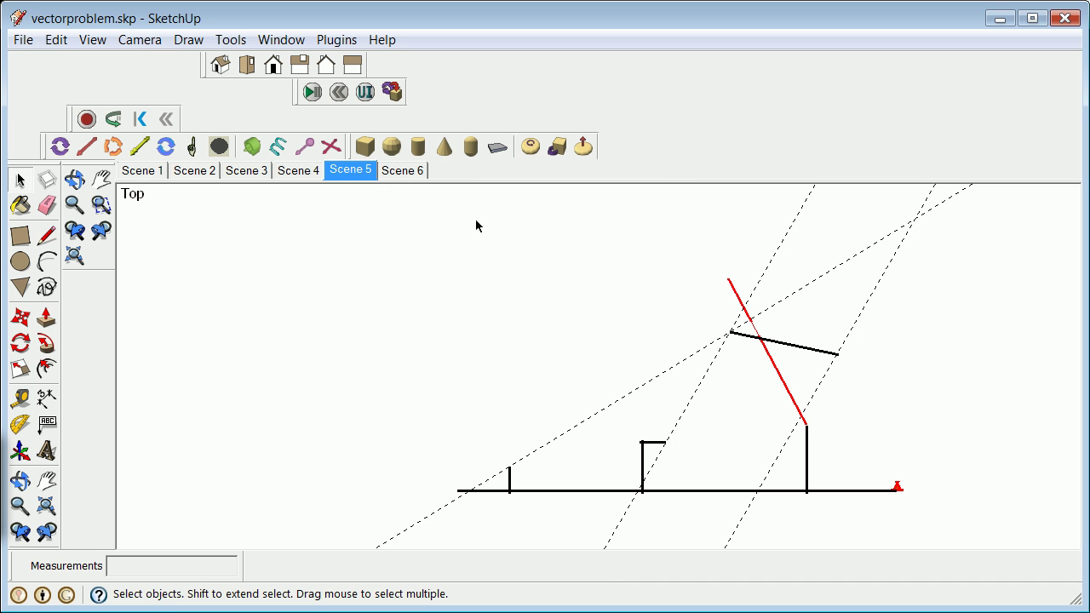
pyautogui.click(418, 170)
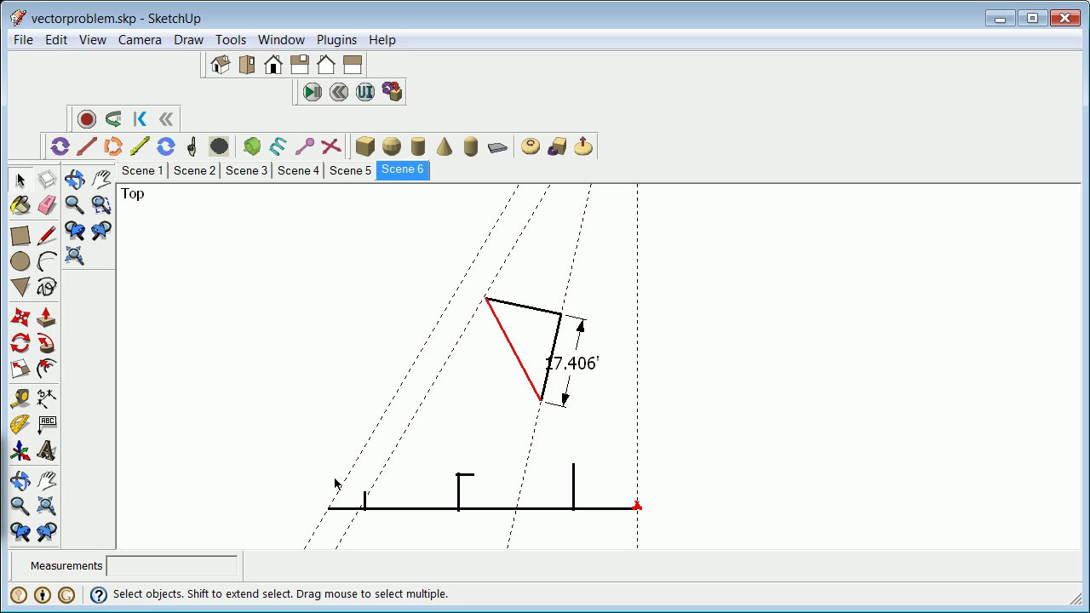
# - Erase the slanted dashed guide passing near the red force's upper end, the inner one of the two parallel guides
pyautogui.rightClick(417, 423)
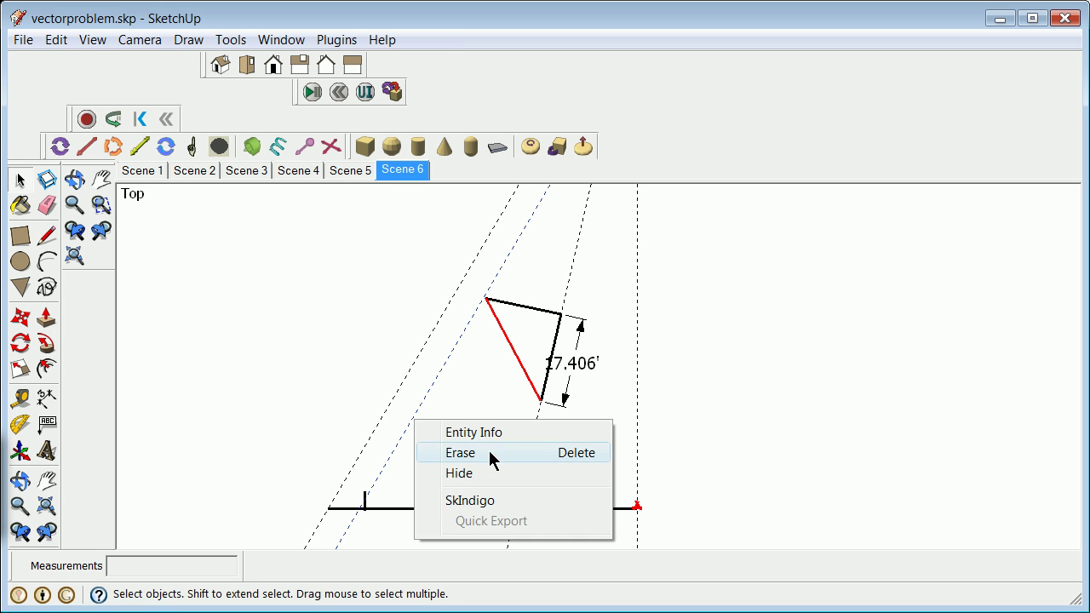
pyautogui.click(490, 453)
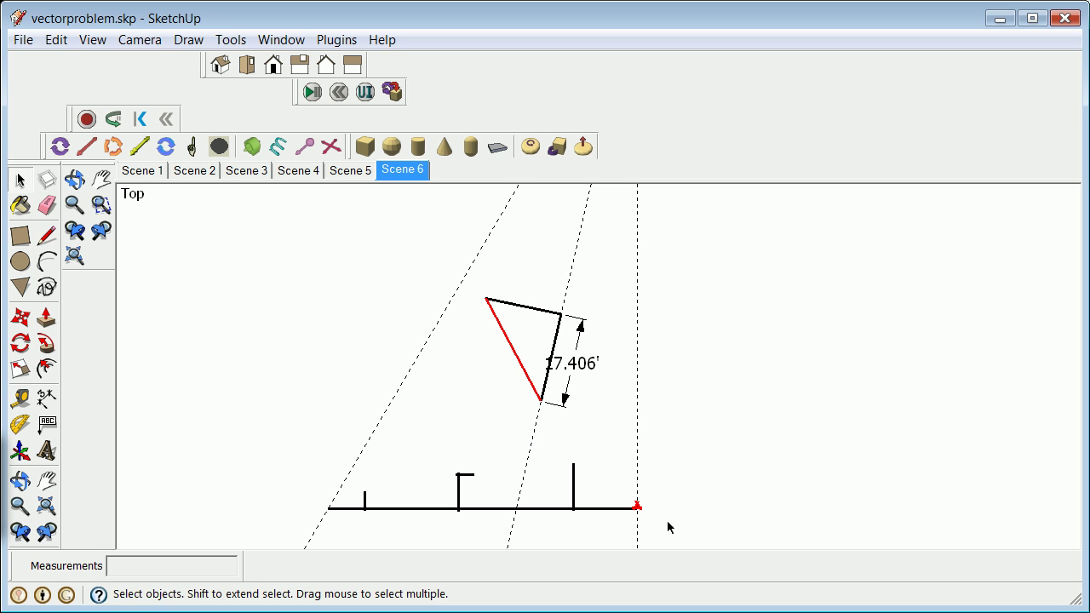
# - Examine the intersection of the vertical, resultant and left-support guide lines above the beam, and the resultant segment drawn there
pyautogui.scroll(-3, 579, 323)
pyautogui.scroll(3, 605, 189)
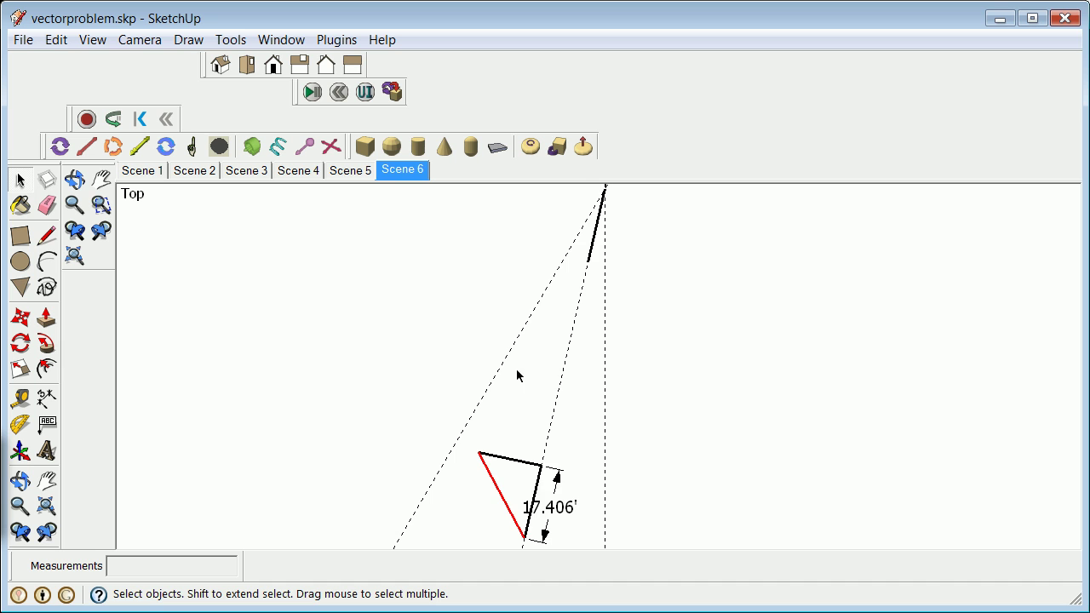
pyautogui.scroll(-3, 523, 372)
pyautogui.scroll(5, 550, 291)
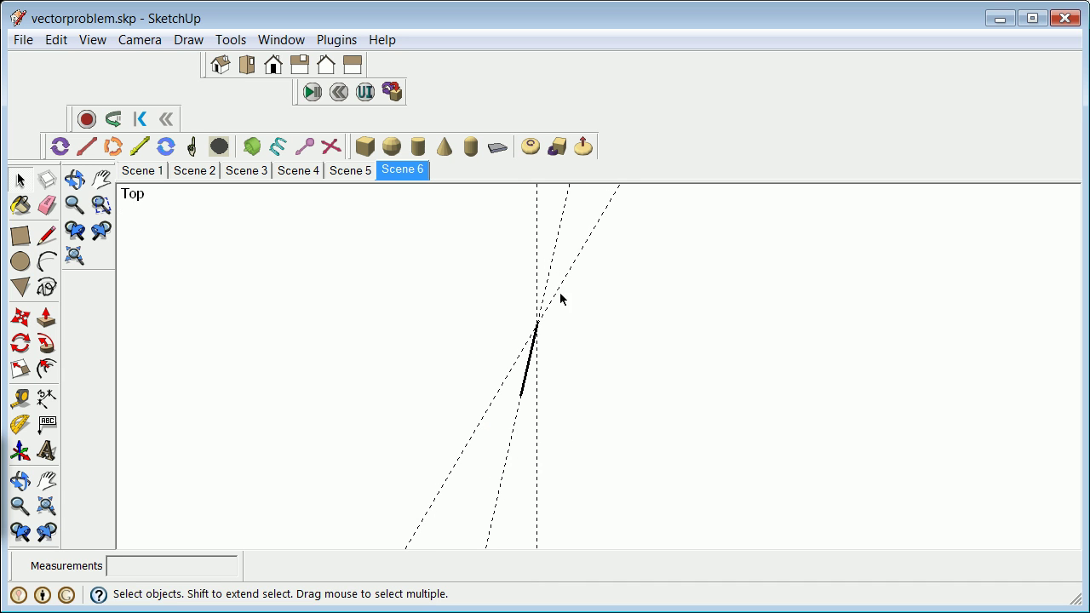
pyautogui.scroll(-4, 494, 422)
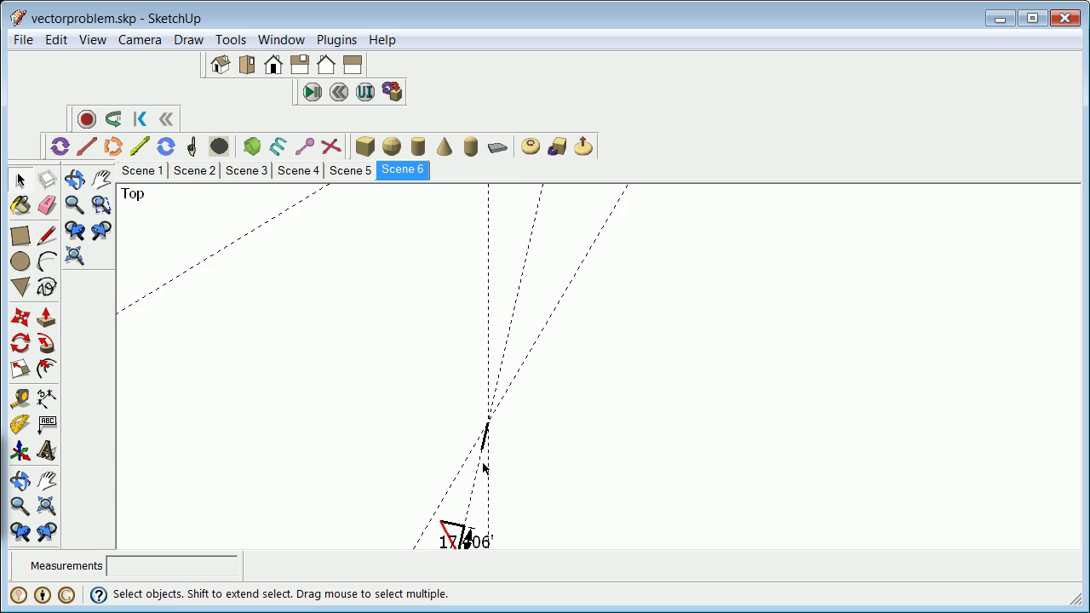
pyautogui.scroll(2, 441, 533)
pyautogui.scroll(2, 442, 533)
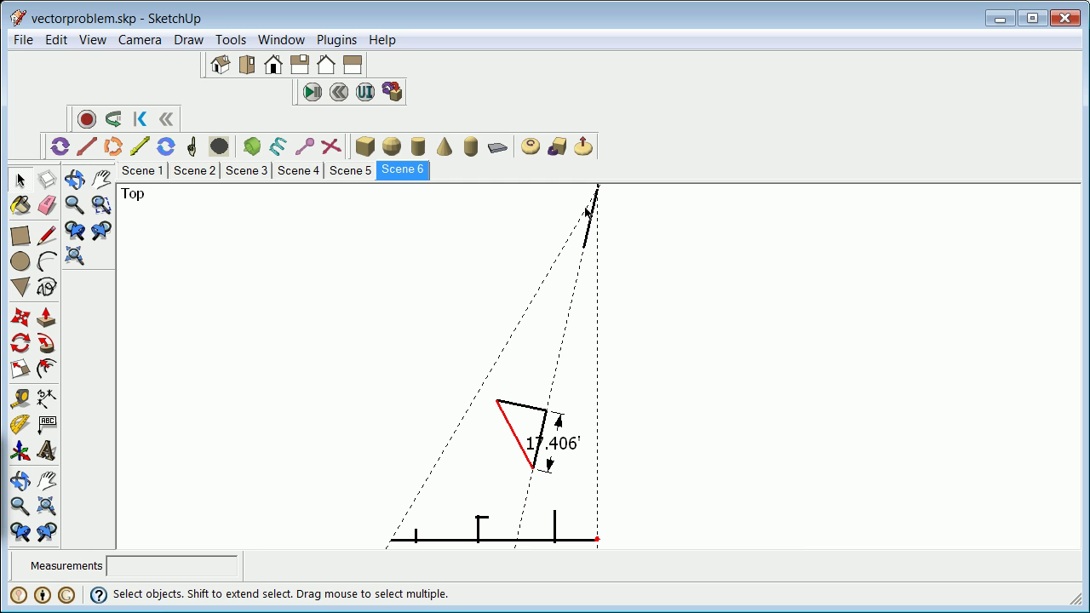
pyautogui.scroll(-2, 593, 206)
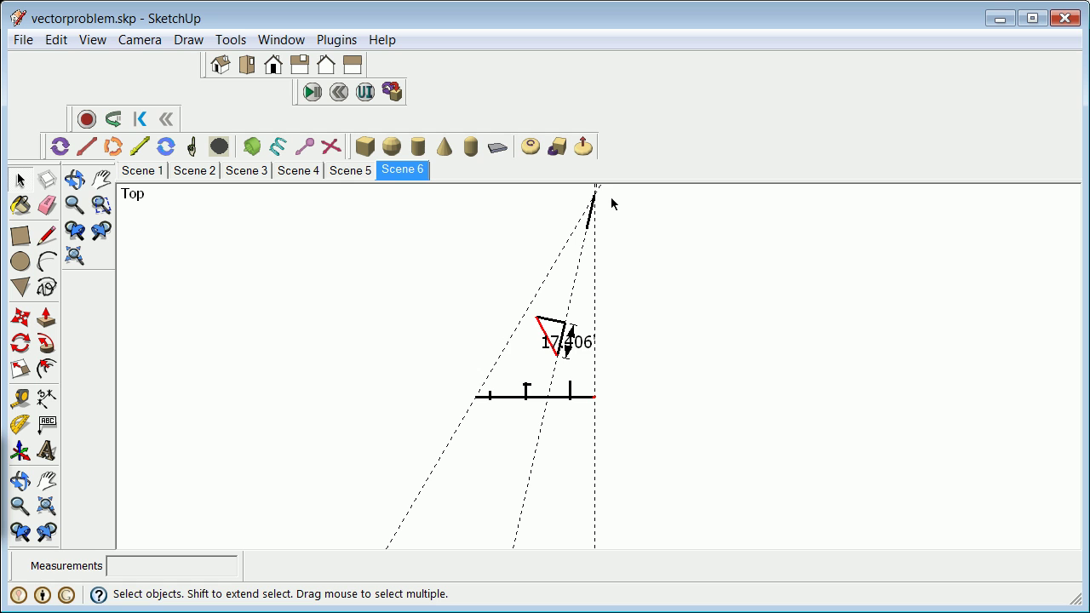
pyautogui.scroll(2, 610, 197)
pyautogui.scroll(4, 610, 198)
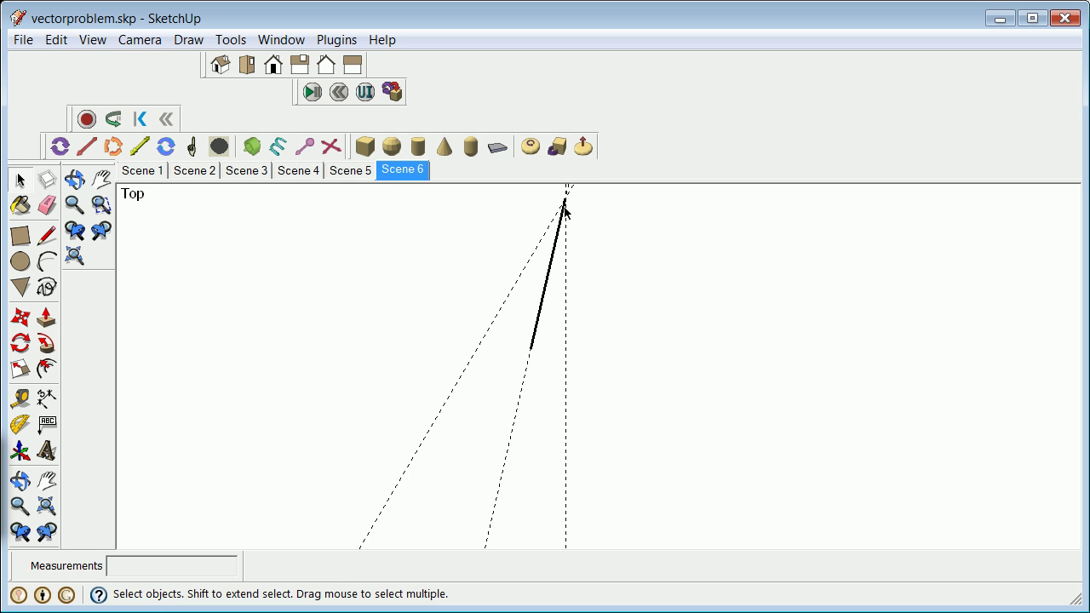
pyautogui.scroll(1, 579, 198)
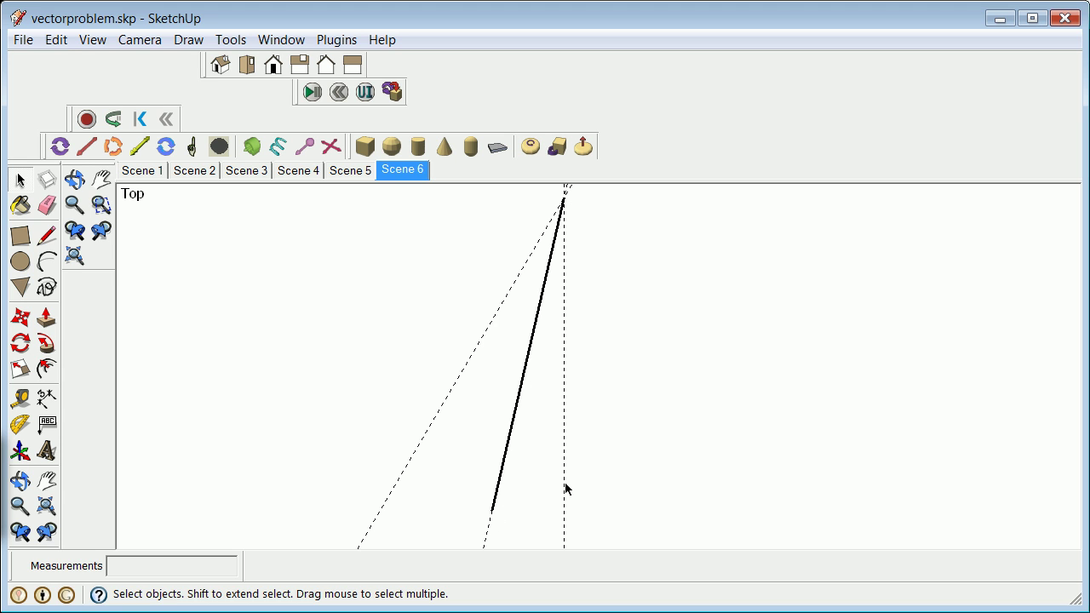
# - Copy the slanted guide from the beam's left support so the duplicate passes through the lower end of the upper resultant segment
pyautogui.click(469, 367)
pyautogui.click(21, 318)
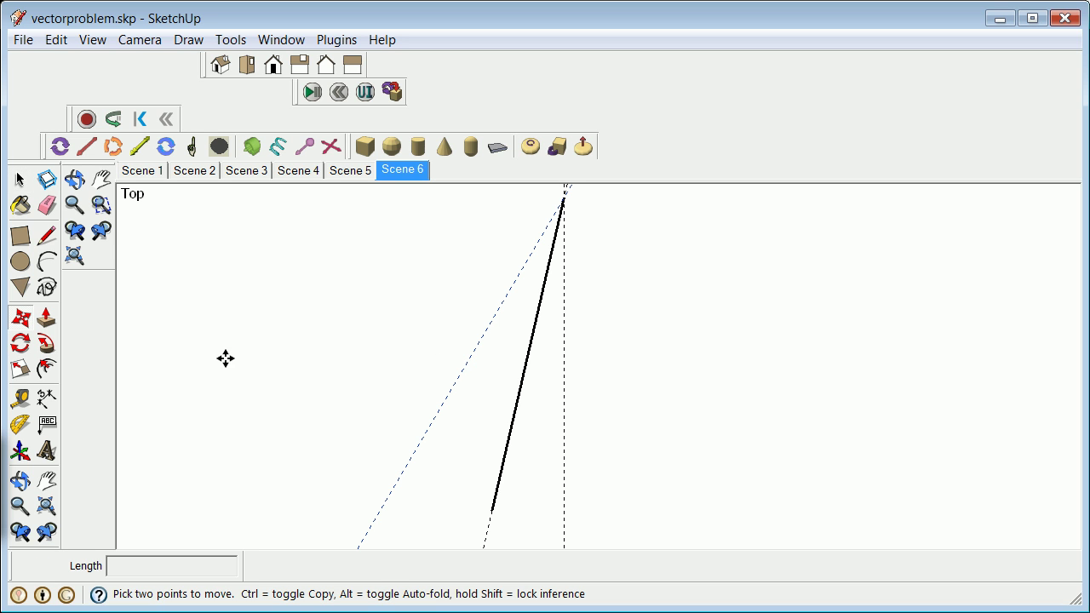
pyautogui.click(451, 400)
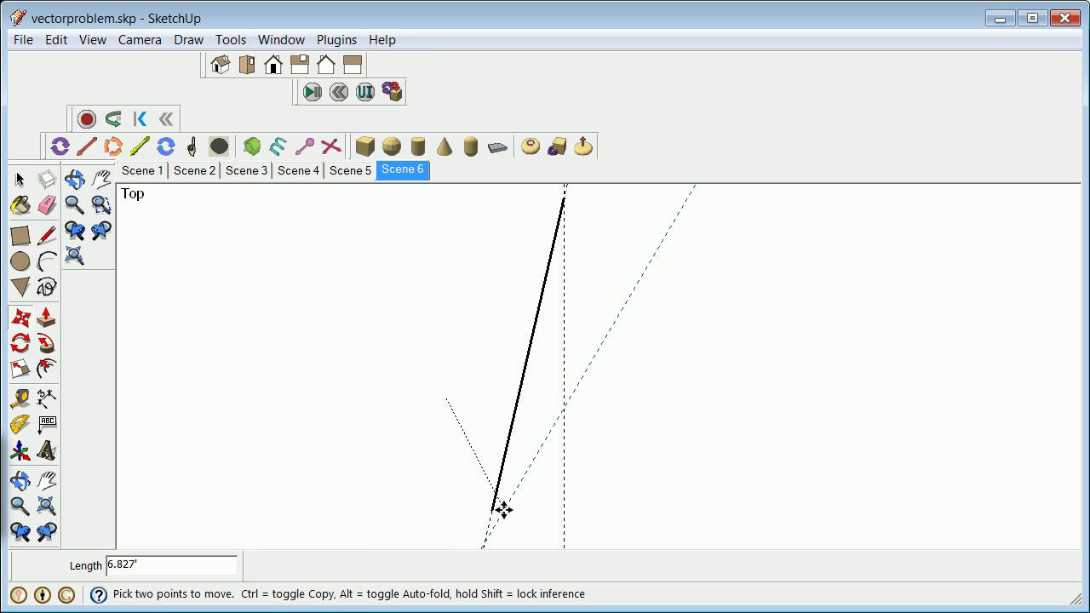
pyautogui.press('ctrl')
pyautogui.click(492, 511)
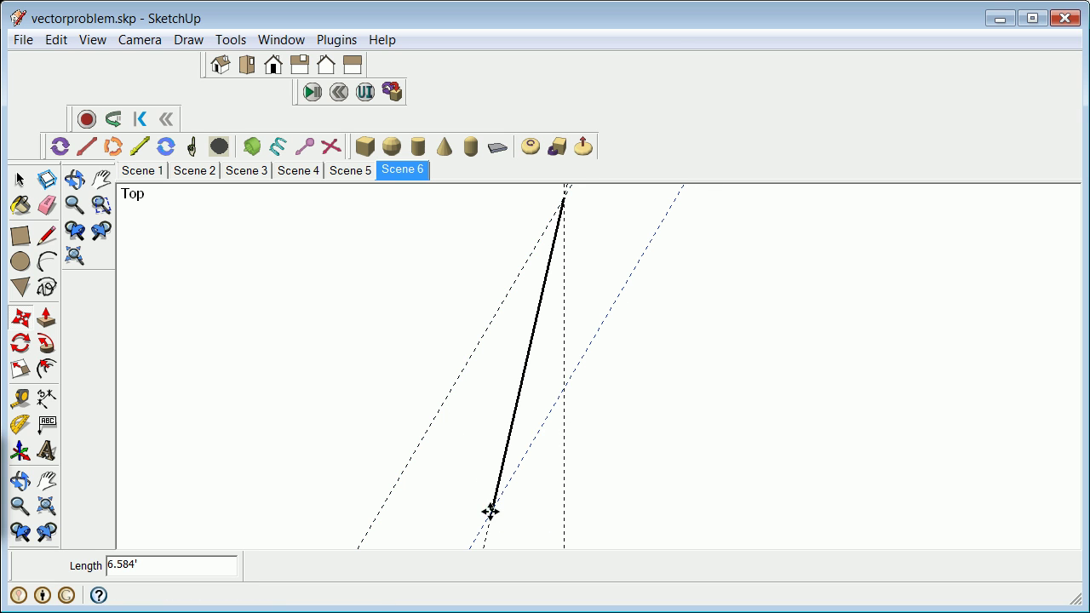
# - Draw a line from the resultant segment's lower end along the copied guide to its intersection with the vertical guide
pyautogui.click(47, 235)
pyautogui.click(491, 510)
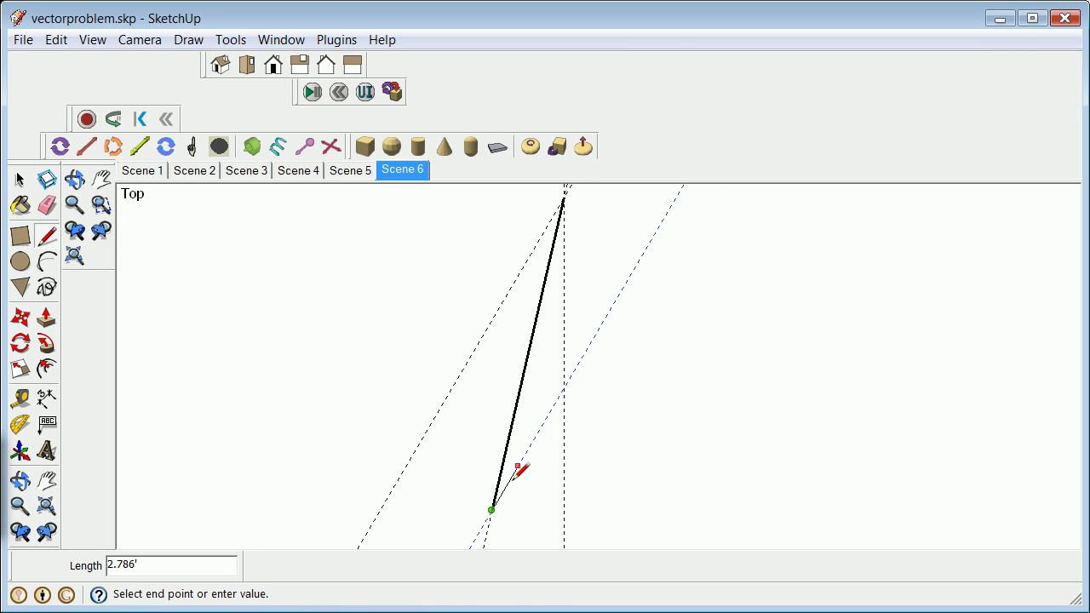
pyautogui.click(564, 387)
pyautogui.click(19, 179)
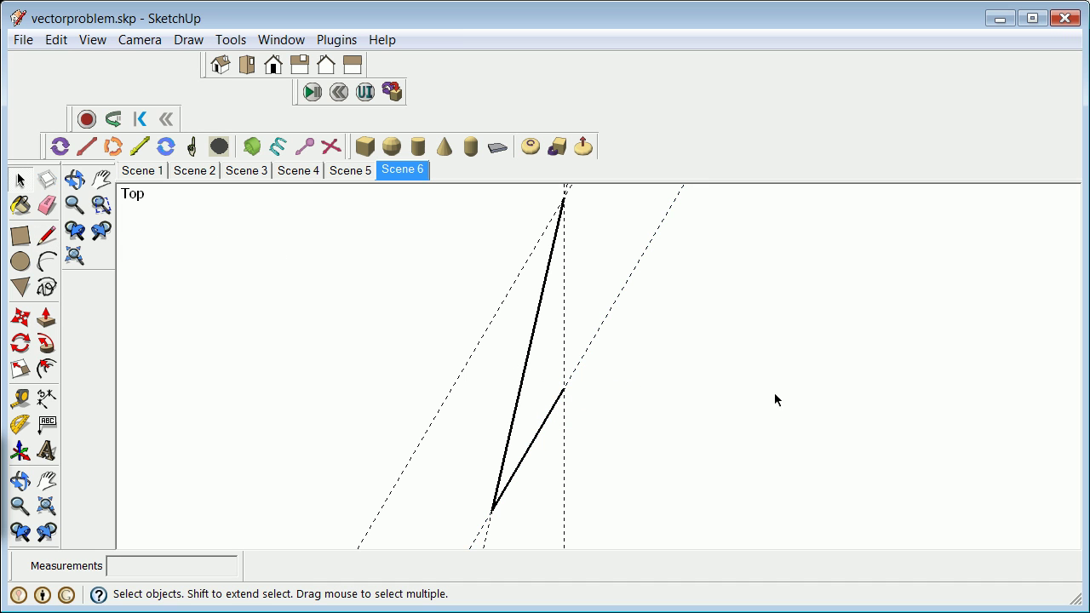
# - Close the force triangle with a vertical line from that intersection up to the resultant segment's upper end
pyautogui.click(46, 236)
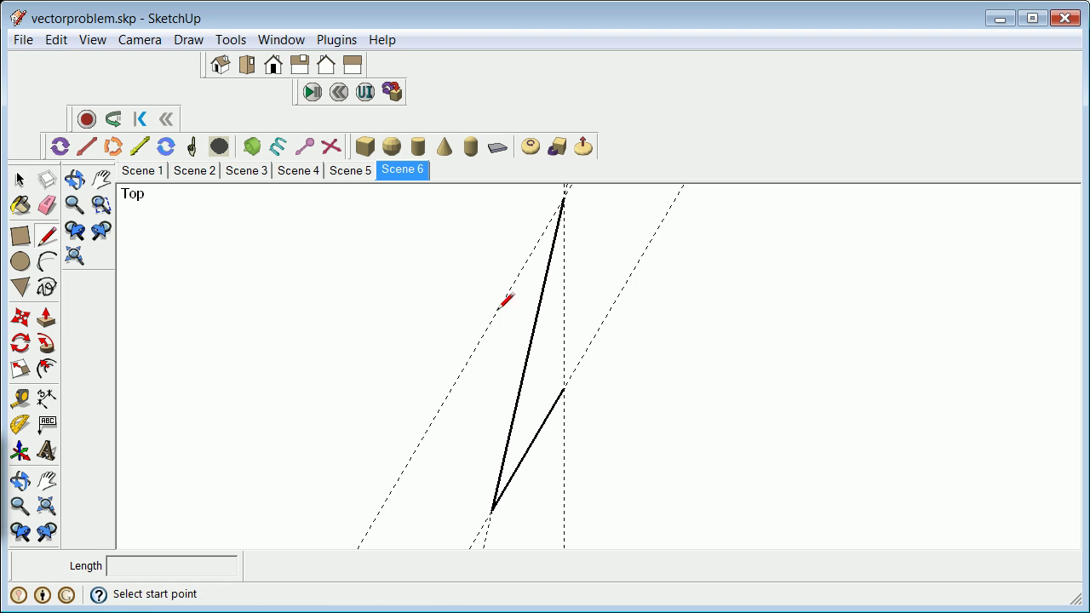
pyautogui.click(564, 388)
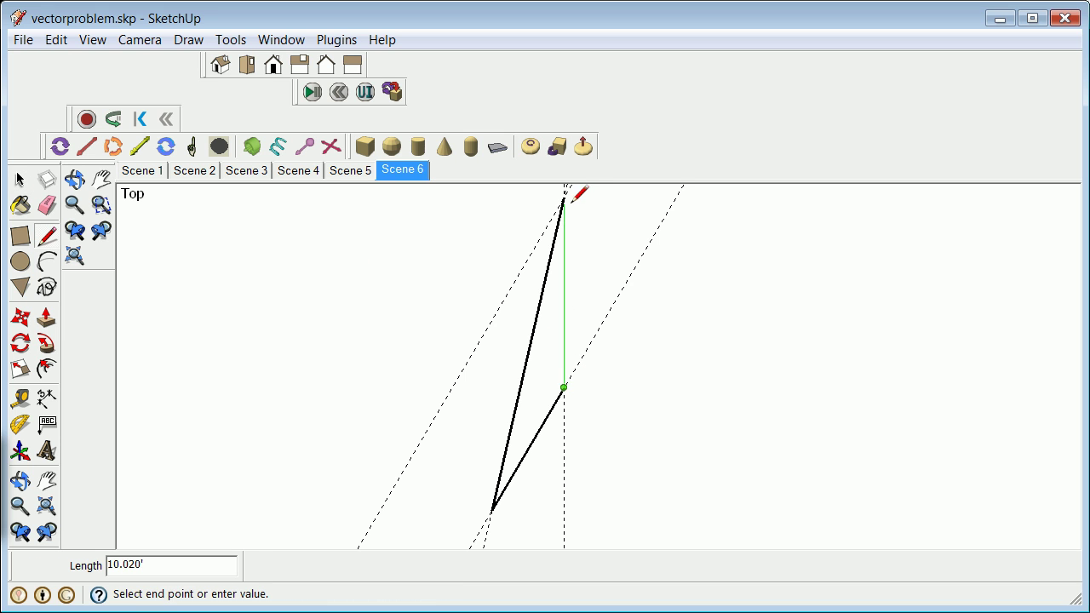
pyautogui.click(564, 198)
pyautogui.click(18, 179)
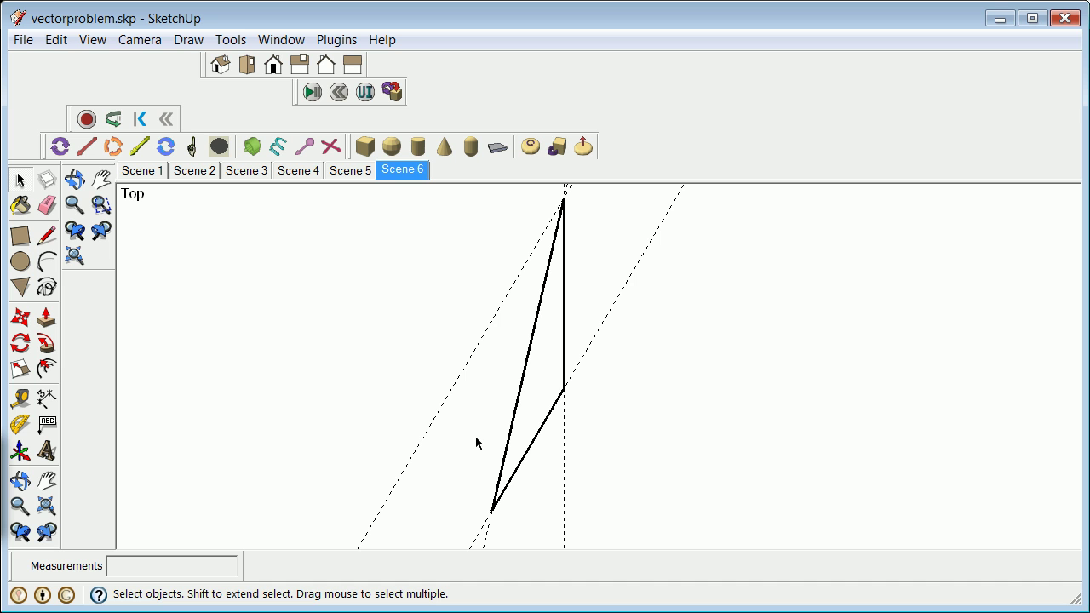
# - Review the whole graphical solution in order from Scene 1 to Scene 6, including the finished triangle above the beam
pyautogui.click(155, 175)
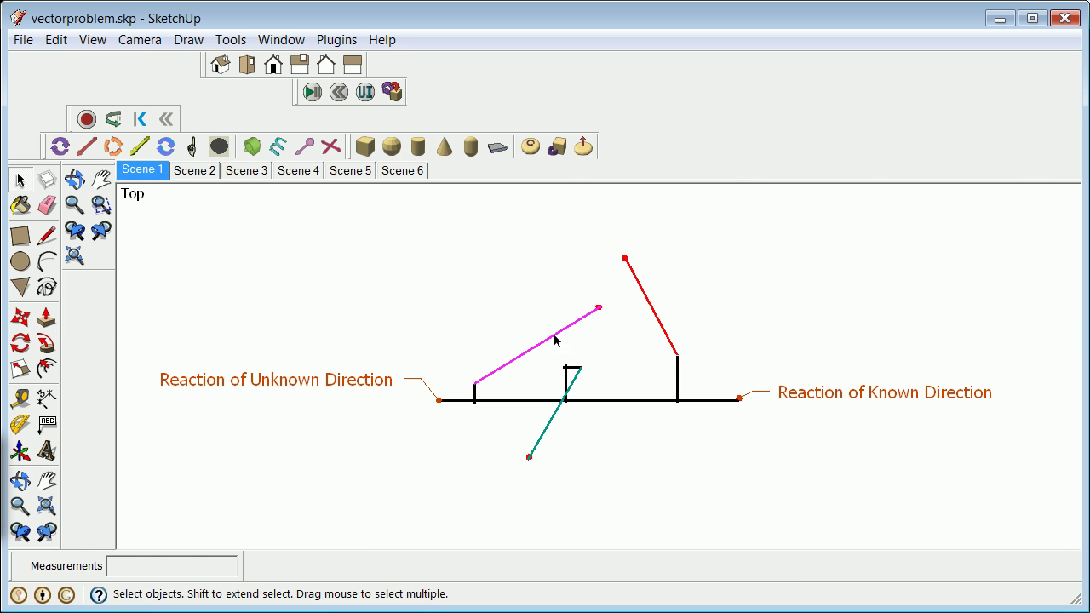
pyautogui.click(210, 173)
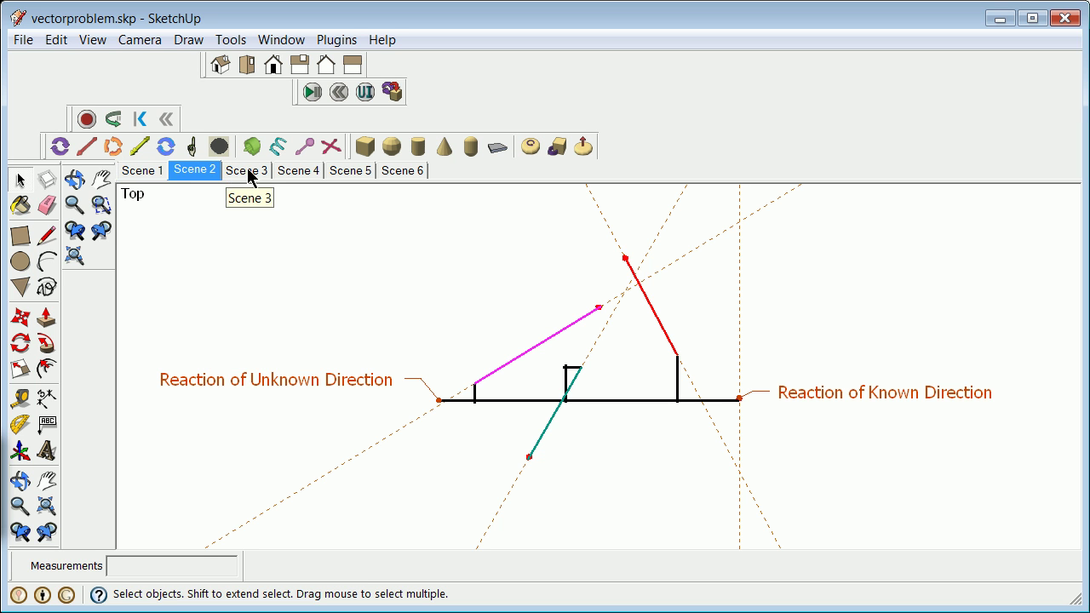
pyautogui.click(248, 173)
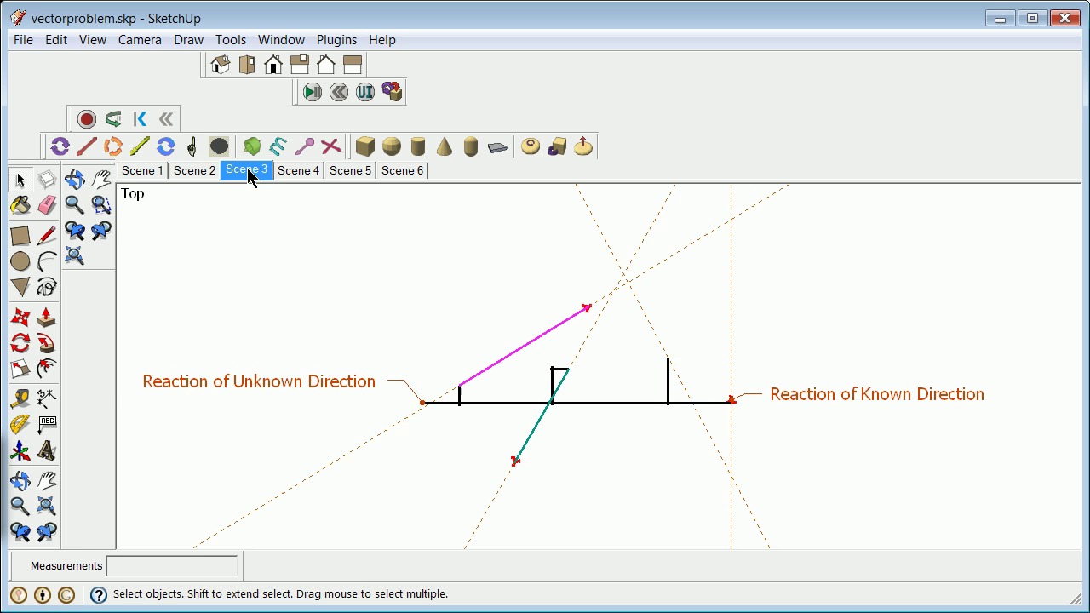
pyautogui.click(292, 171)
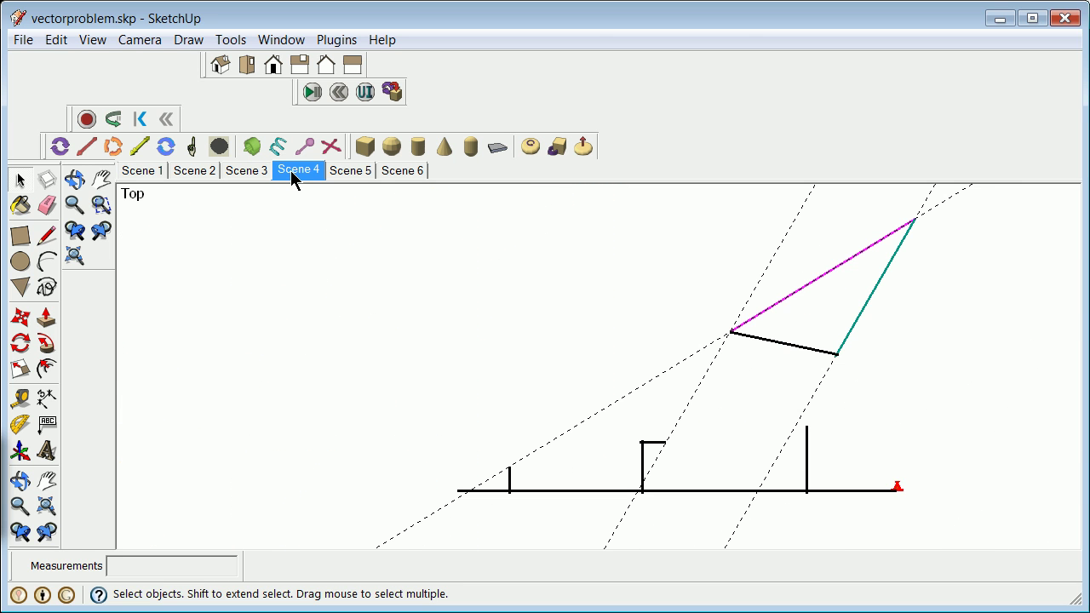
pyautogui.click(348, 174)
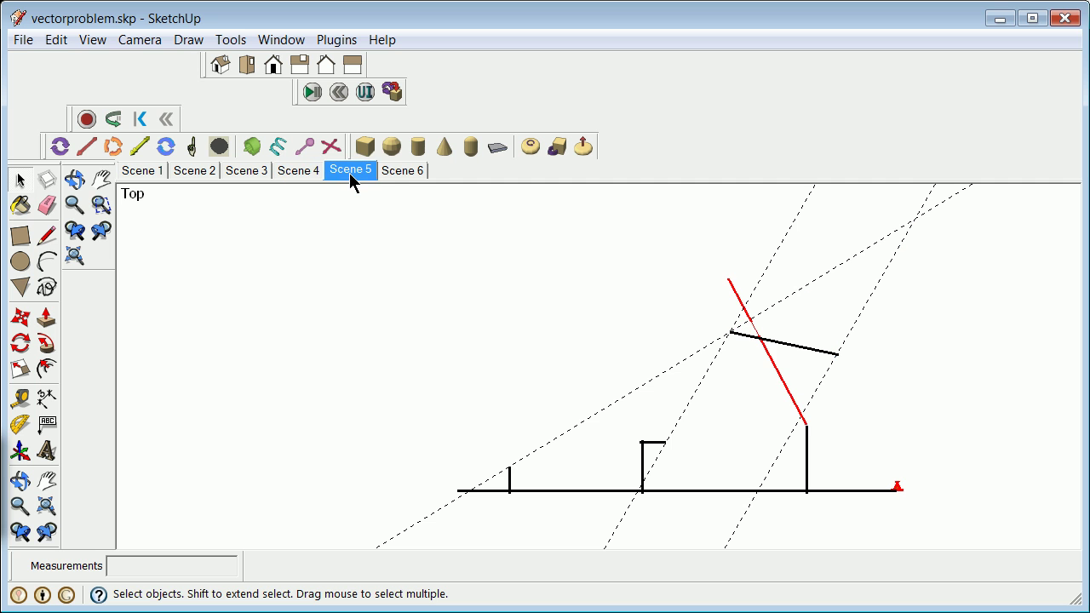
pyautogui.click(393, 171)
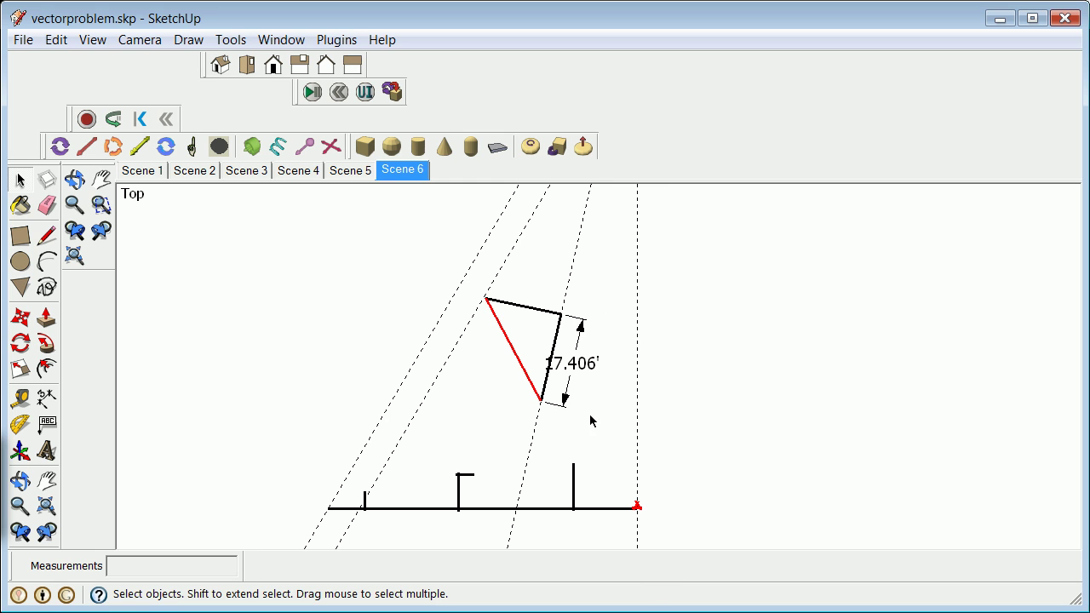
pyautogui.scroll(-4, 586, 384)
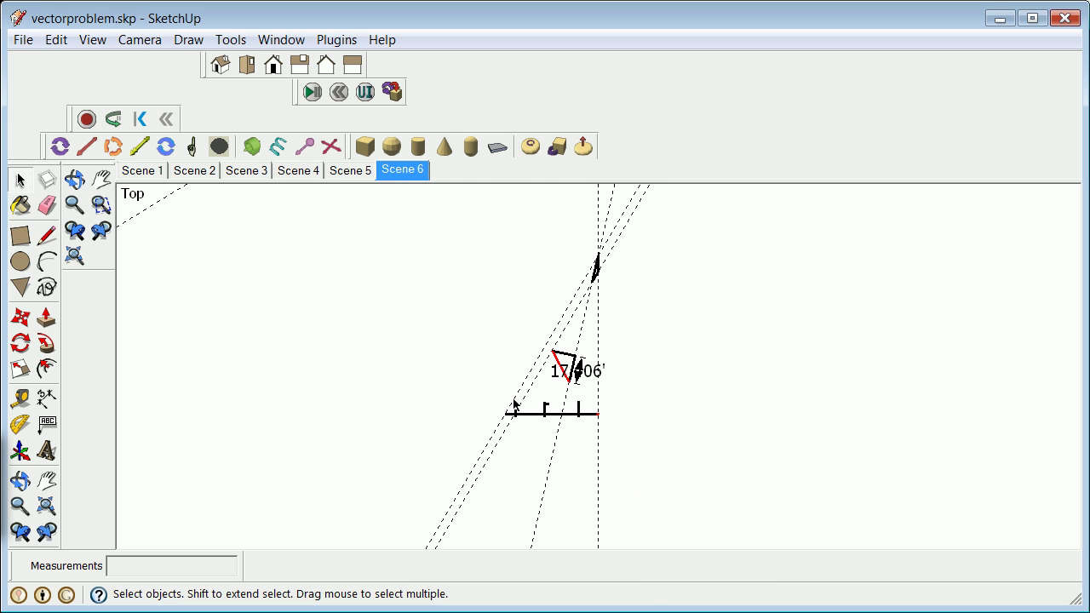